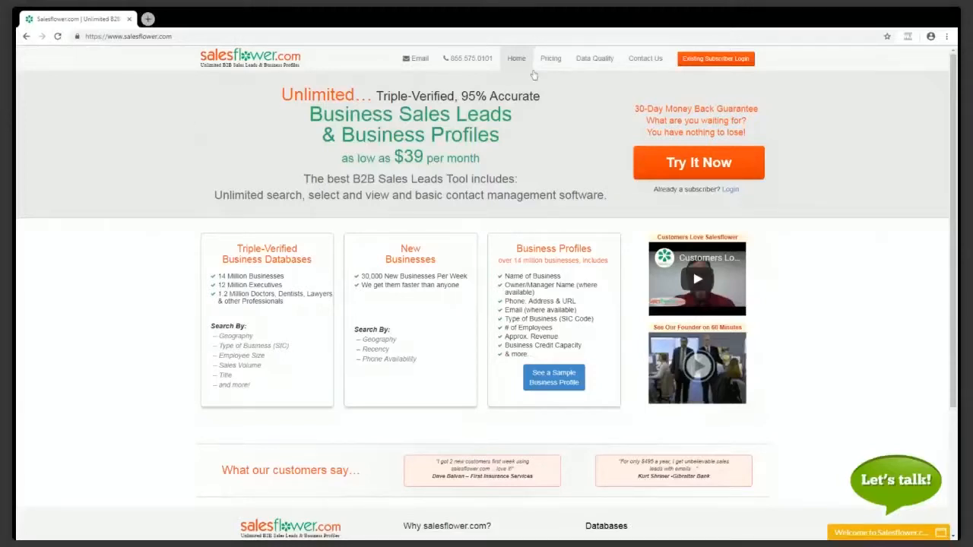
# Log in as an existing subscriber and start a new lead search from the dashboard
pyautogui.click(707, 61)
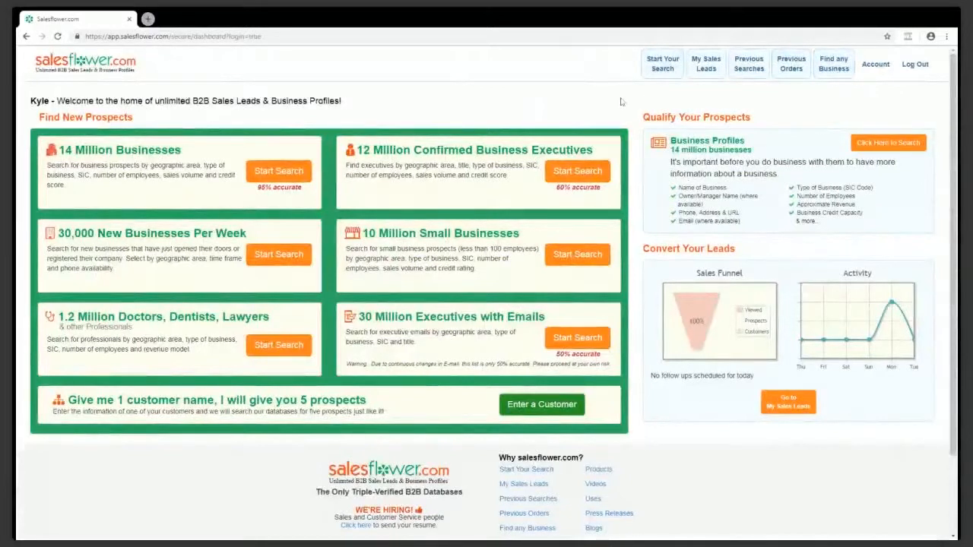
pyautogui.click(659, 76)
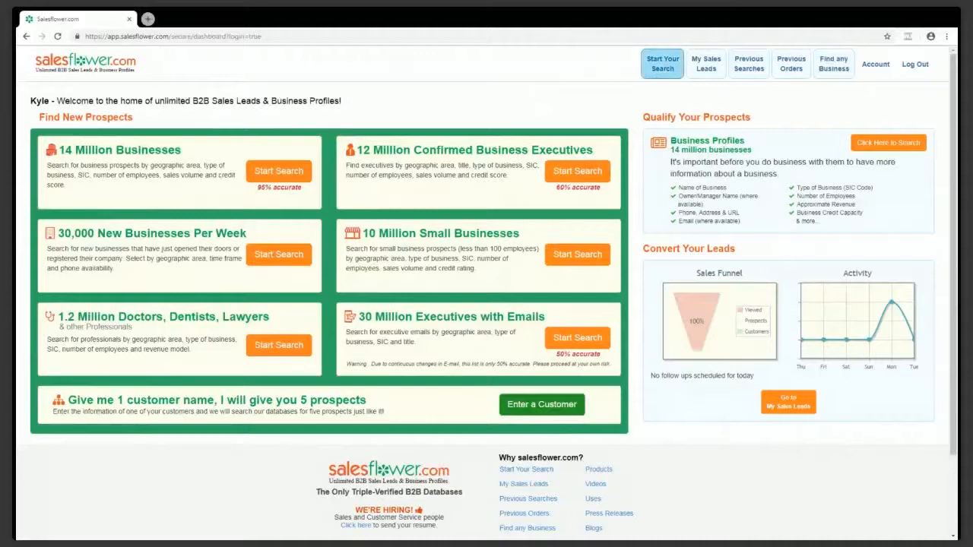
pyautogui.click(661, 68)
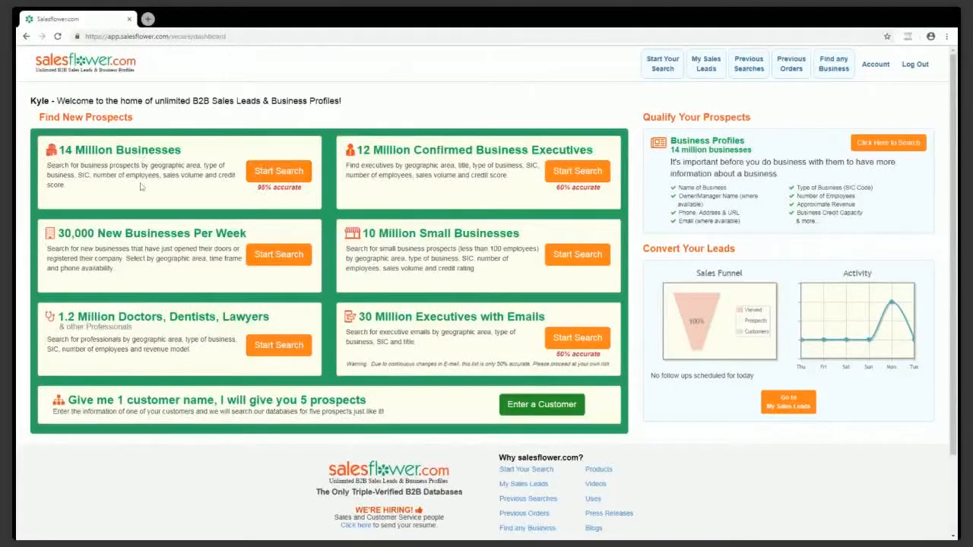
# Begin a 14 Million Businesses search with city Cleveland, OH (31,287 leads), then go to Type of Business/SIC
pyautogui.click(253, 172)
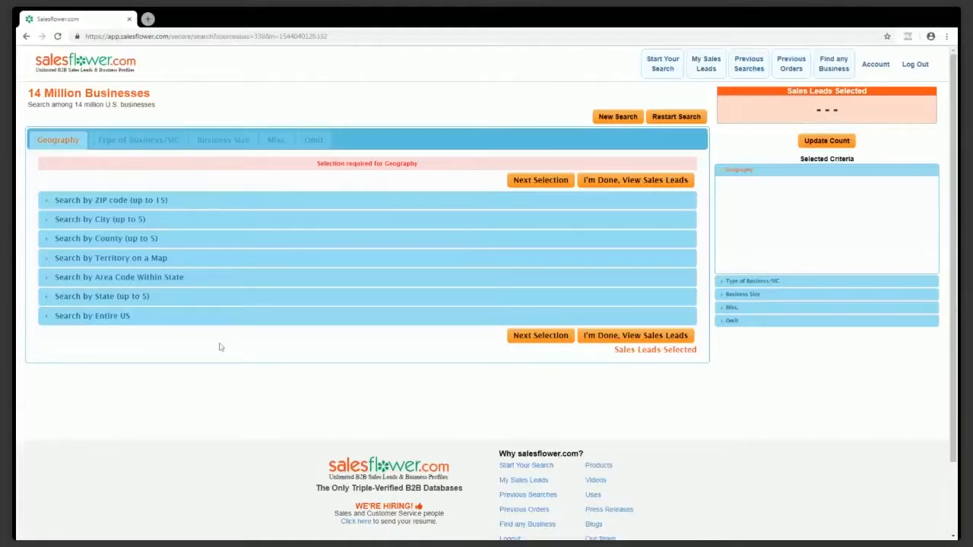
pyautogui.click(107, 219)
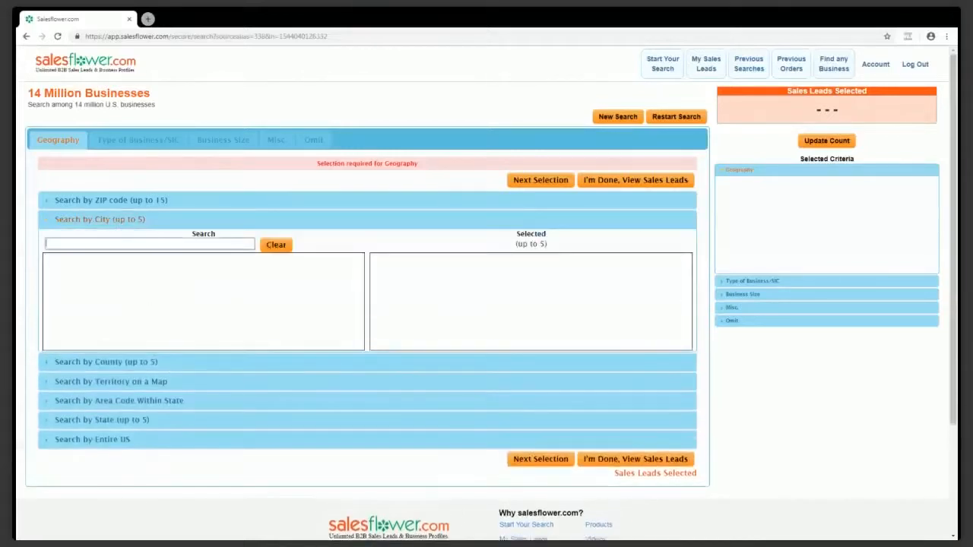
pyautogui.write('cle')
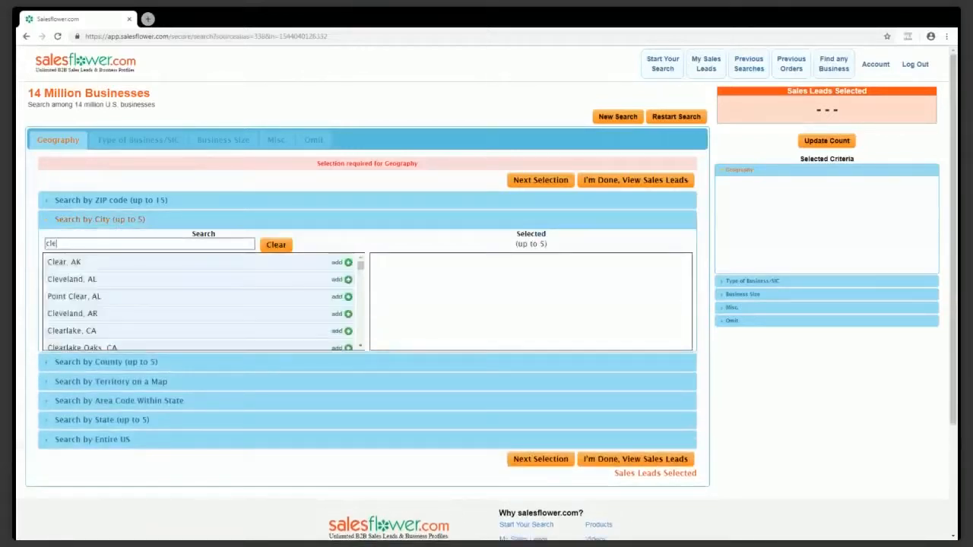
pyautogui.write('veland')
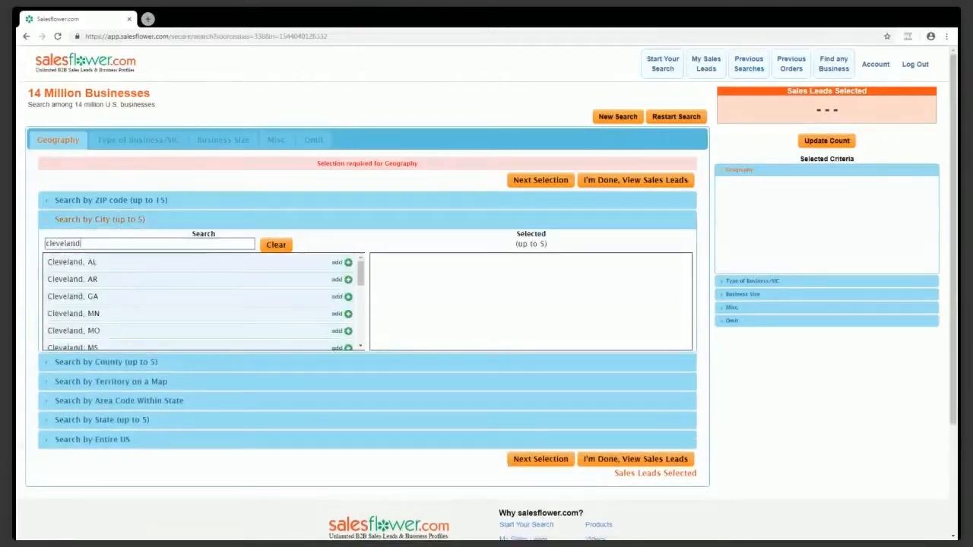
pyautogui.scroll(-3, 190, 301)
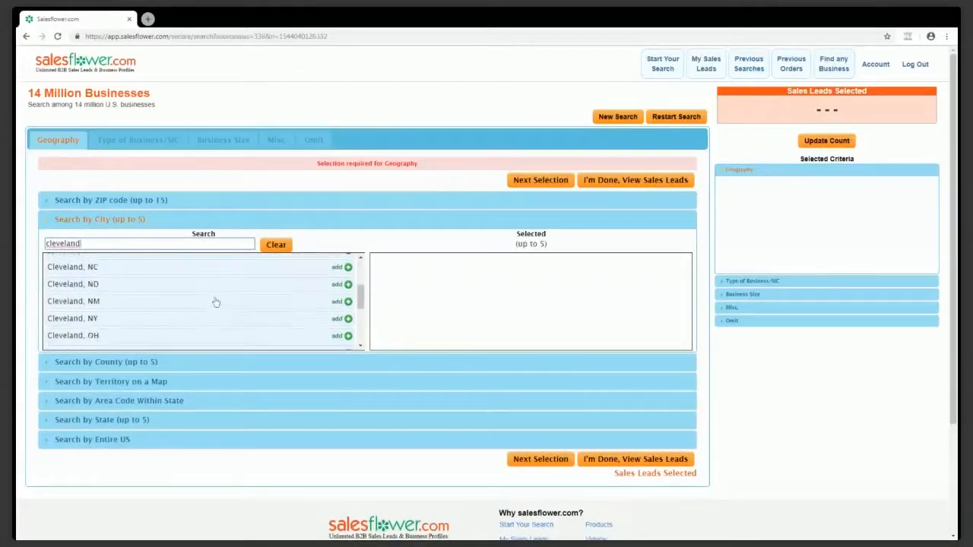
pyautogui.click(341, 341)
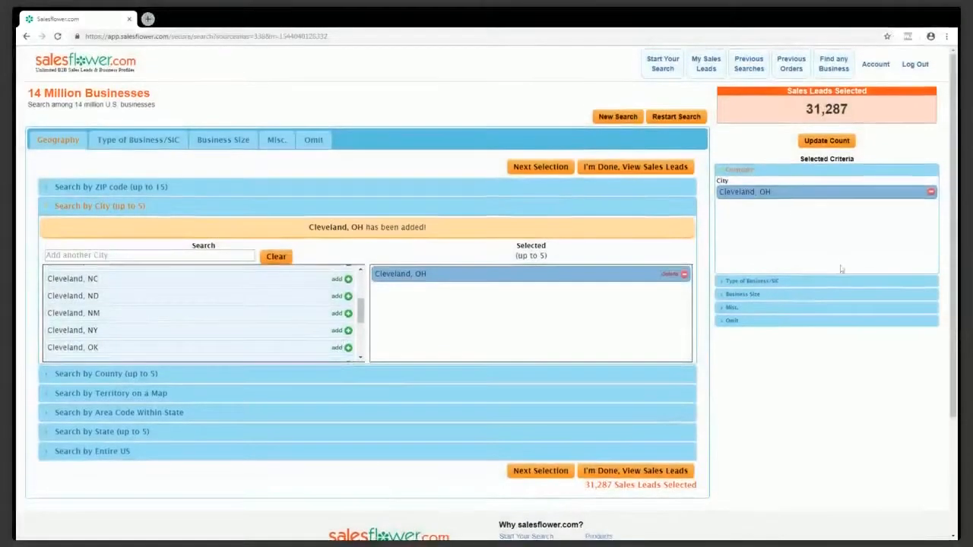
pyautogui.scroll(-1, 835, 266)
pyautogui.scroll(1, 887, 183)
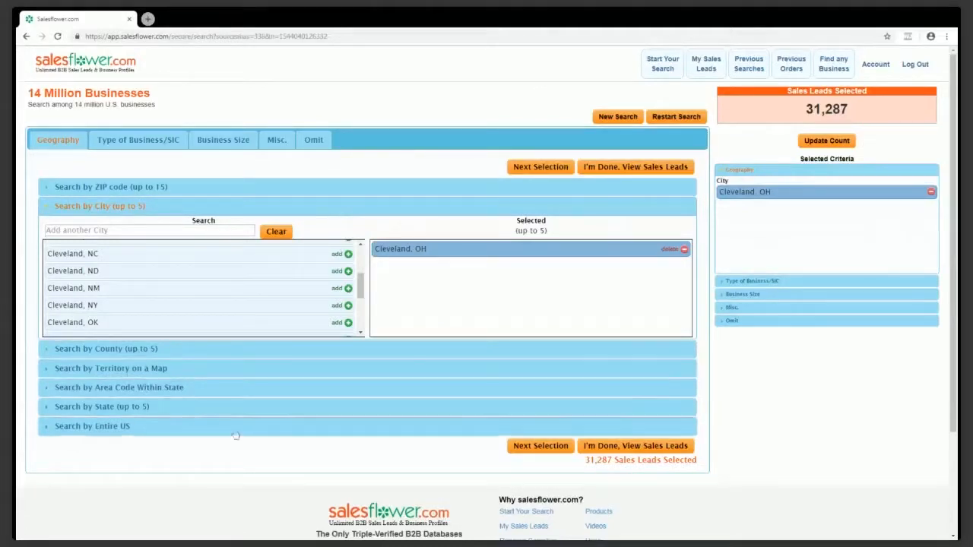
pyautogui.click(134, 142)
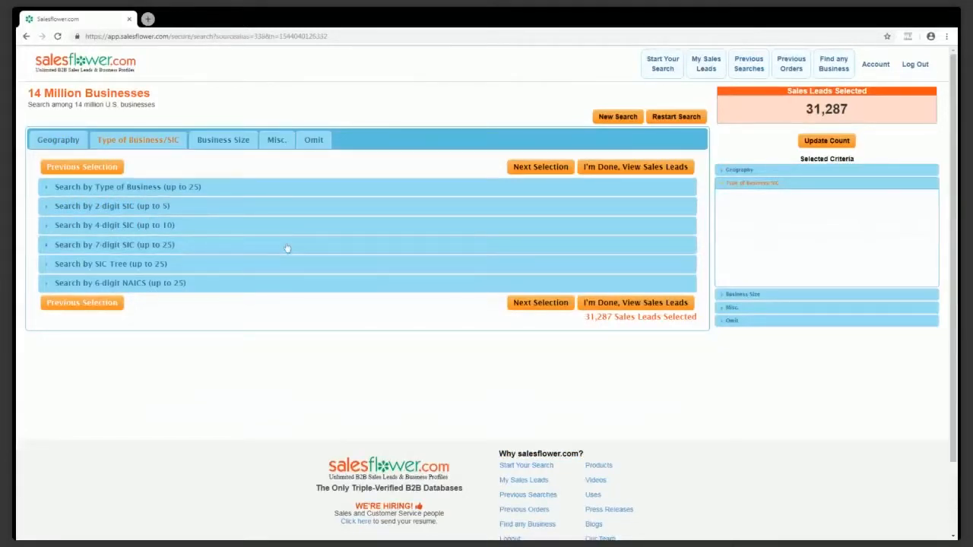
# Add the 4-digit SIC 8111 Legal Services criterion, then remove it again
pyautogui.click(153, 226)
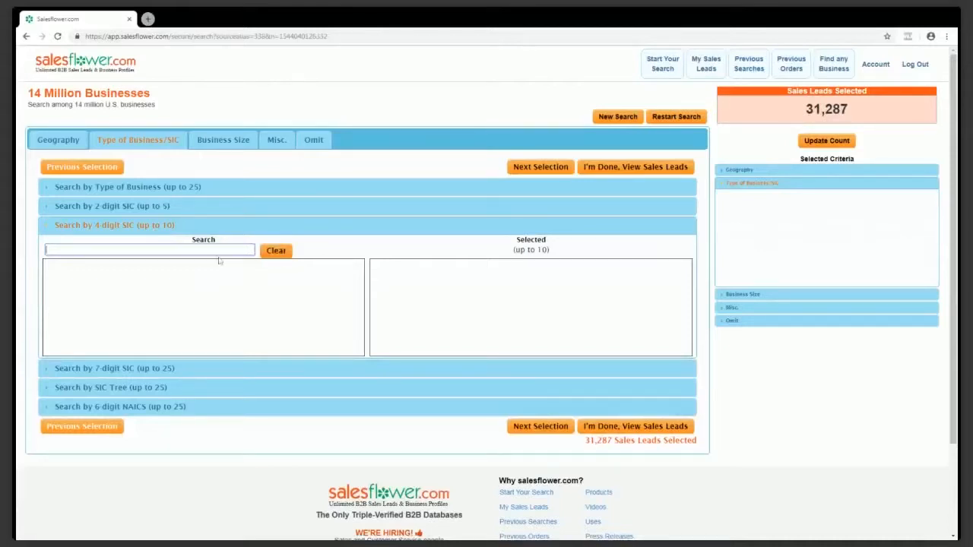
pyautogui.write('8111')
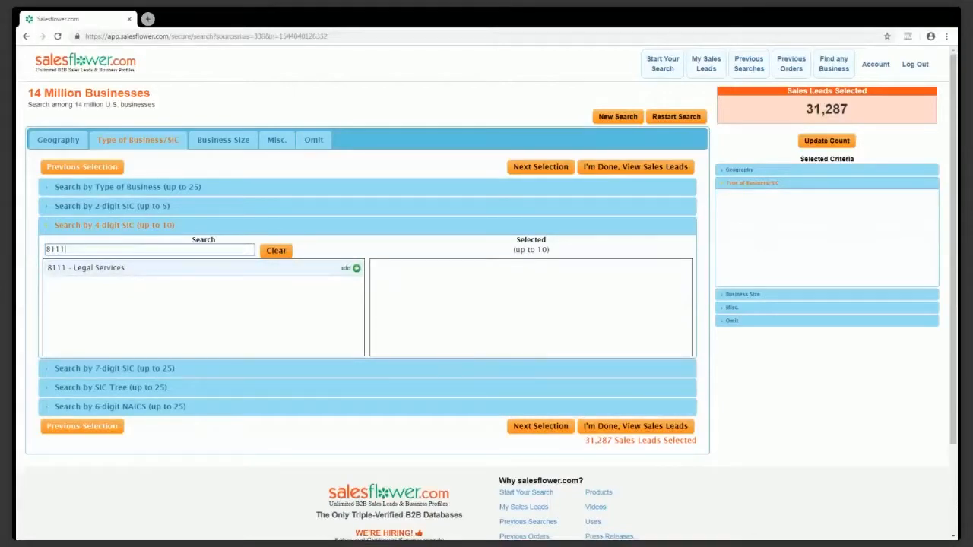
pyautogui.click(218, 270)
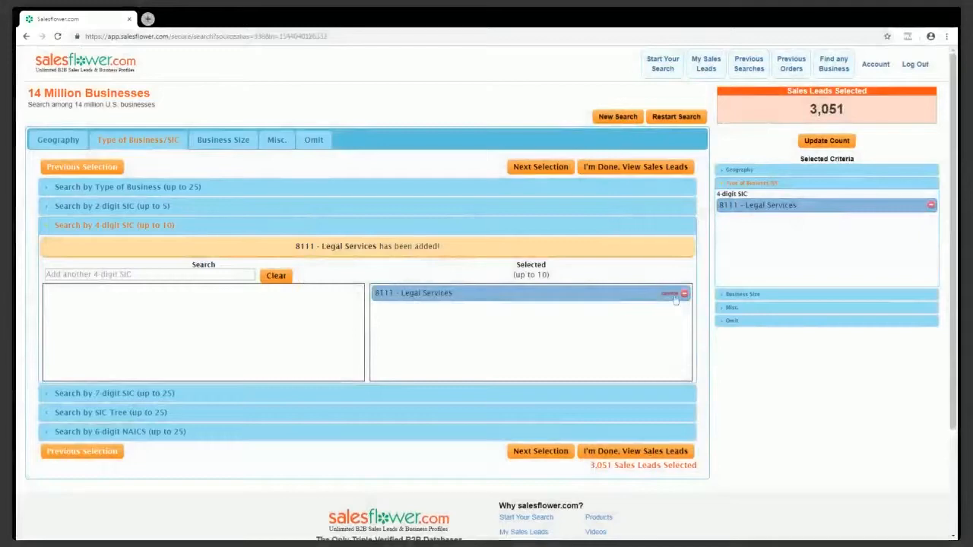
pyautogui.click(683, 269)
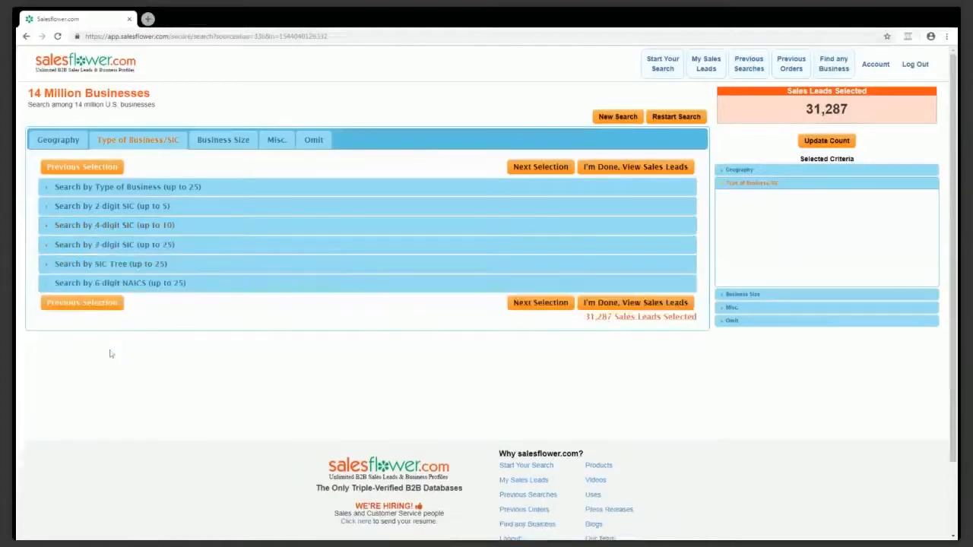
# Add 7-digit SIC 8111-001 Attorneys and view the 3,036 matching sales leads
pyautogui.click(115, 246)
pyautogui.write('8111-0')
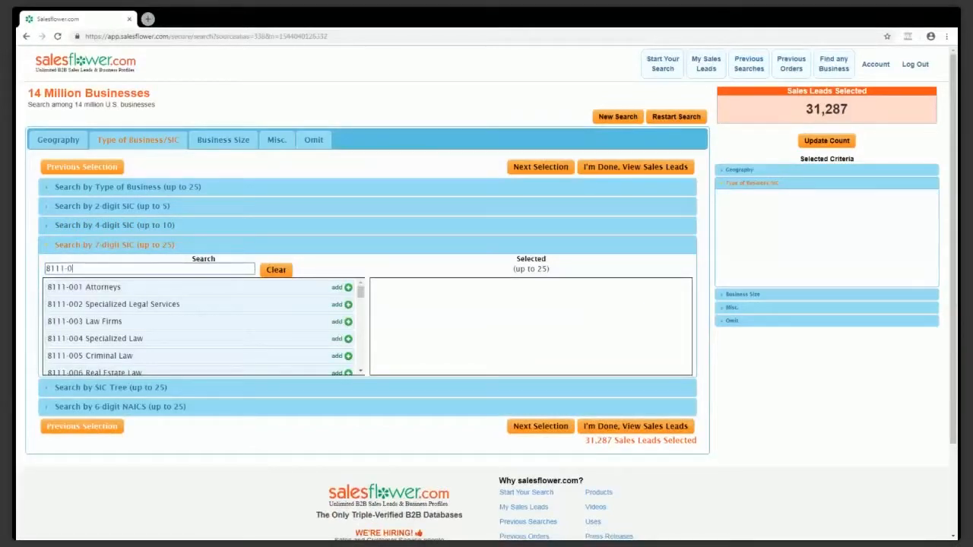
pyautogui.write('01')
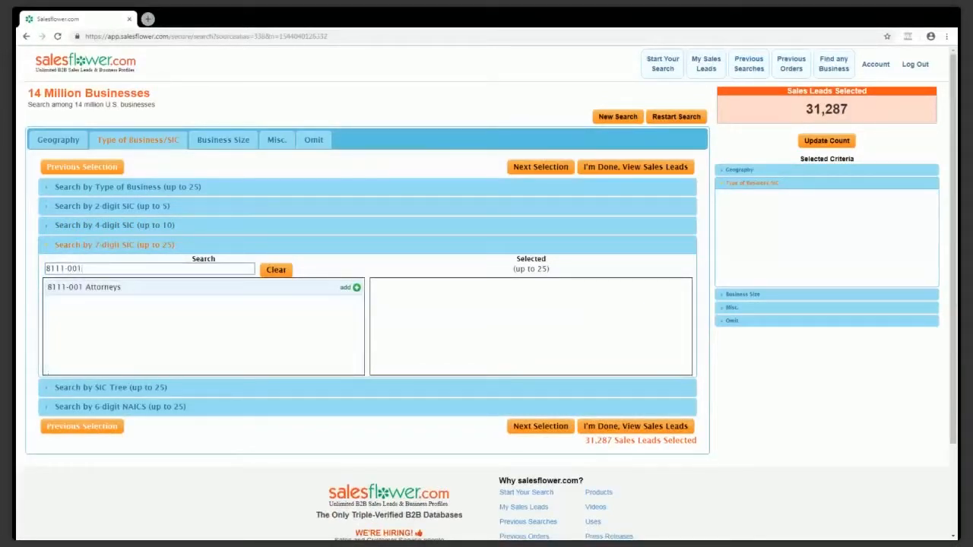
pyautogui.click(354, 288)
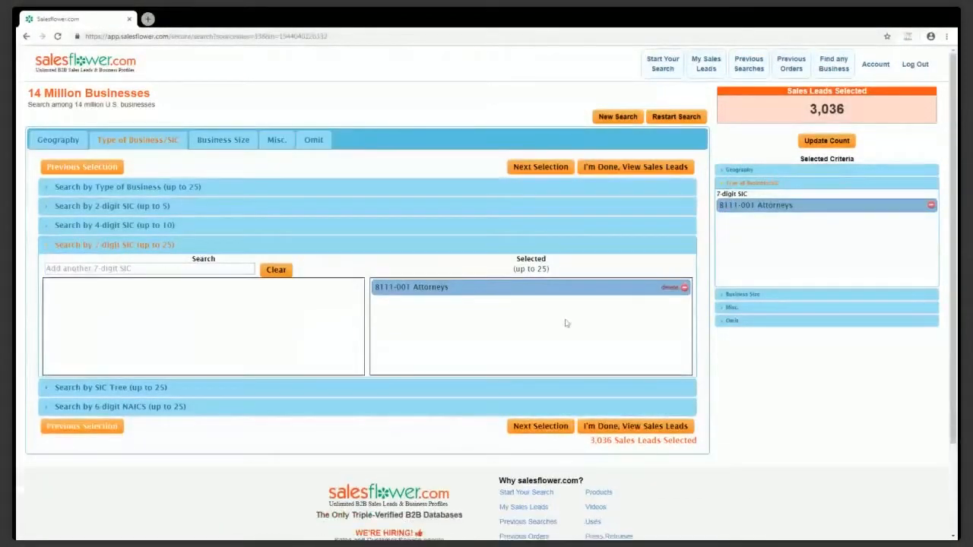
pyautogui.click(627, 427)
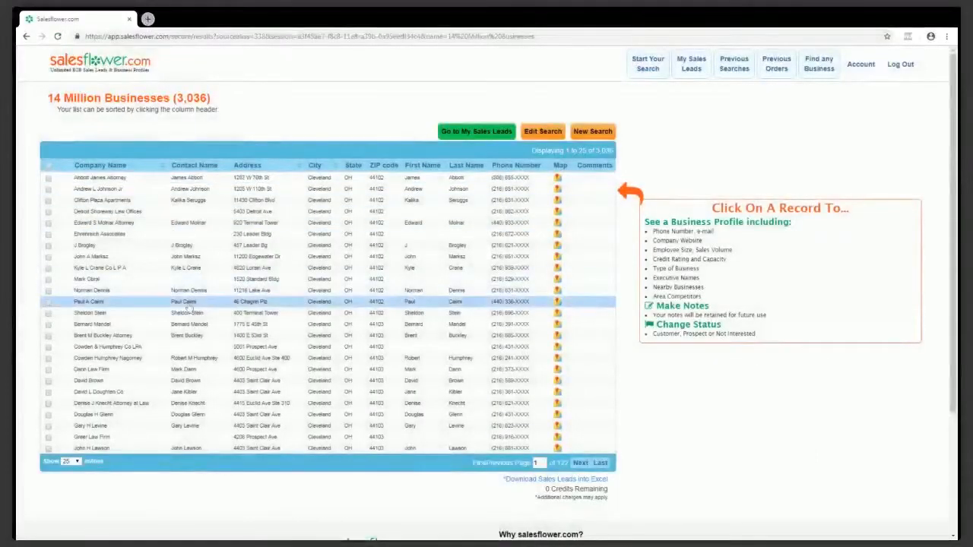
# Show 100 leads per page in the Cleveland attorney results table
pyautogui.scroll(-2, 114, 258)
pyautogui.scroll(1, 76, 342)
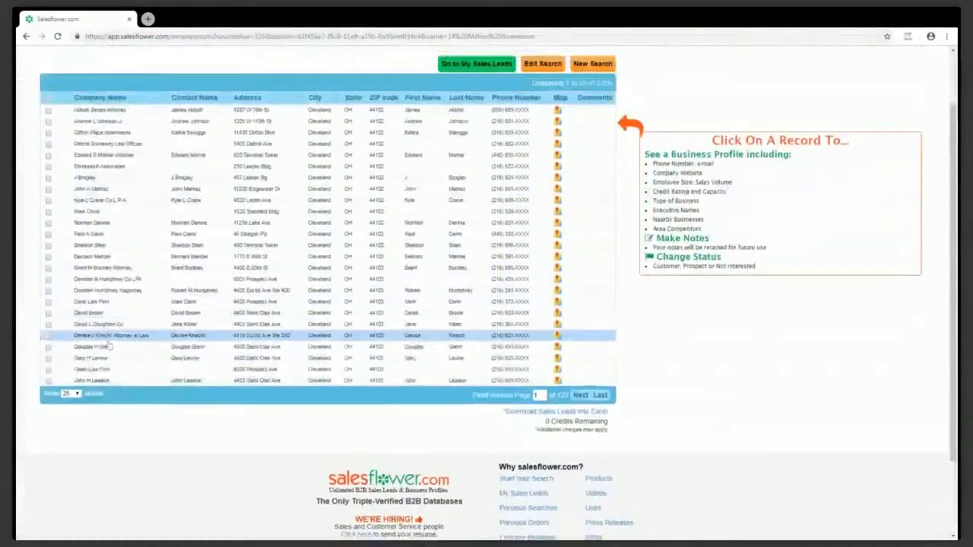
pyautogui.click(79, 395)
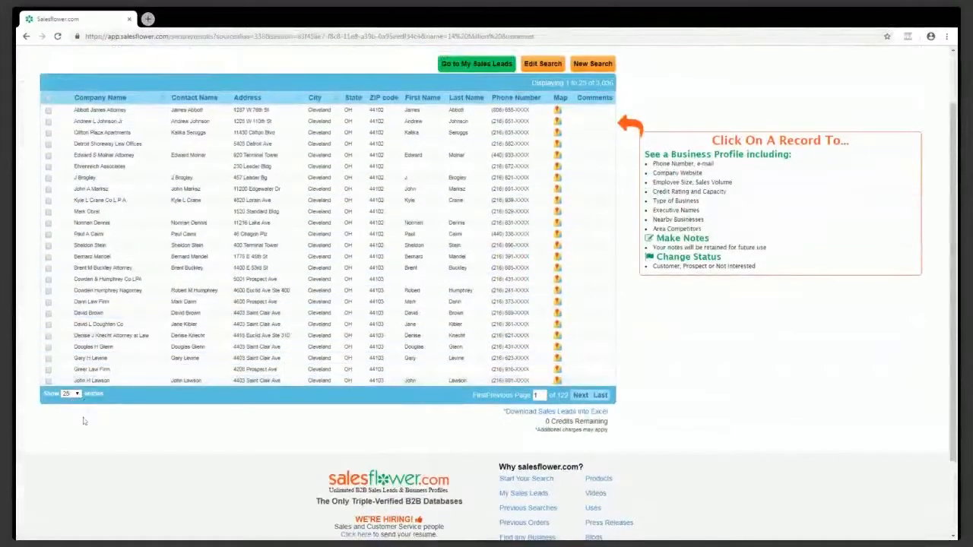
pyautogui.click(79, 428)
pyautogui.scroll(-5, 228, 187)
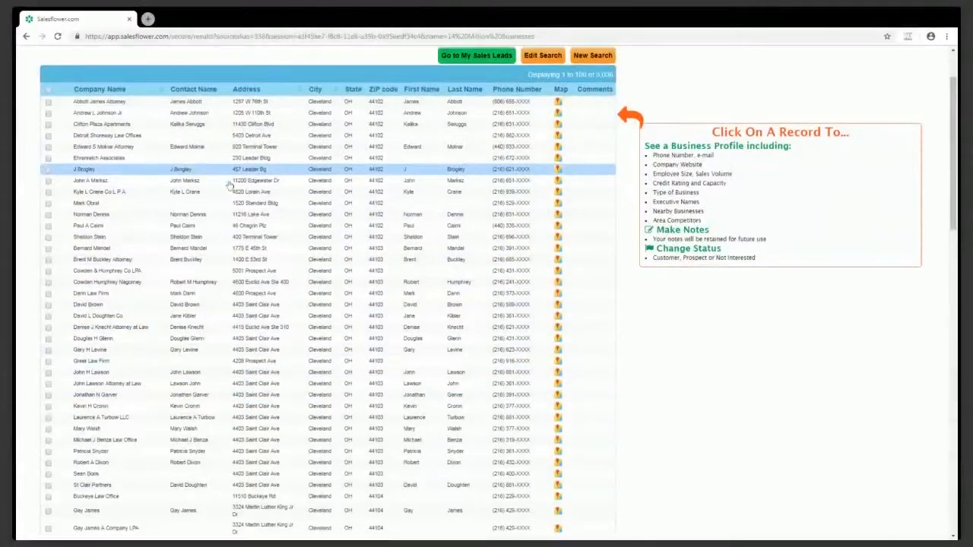
pyautogui.scroll(5, 230, 186)
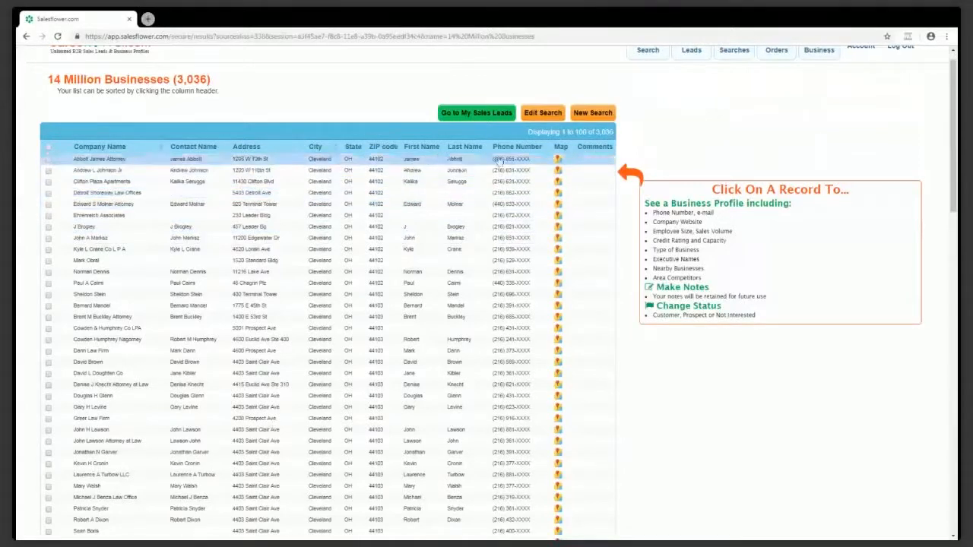
# Browse the results and open one attorney's business profile
pyautogui.scroll(-1, 362, 251)
pyautogui.scroll(-2, 363, 252)
pyautogui.scroll(3, 277, 293)
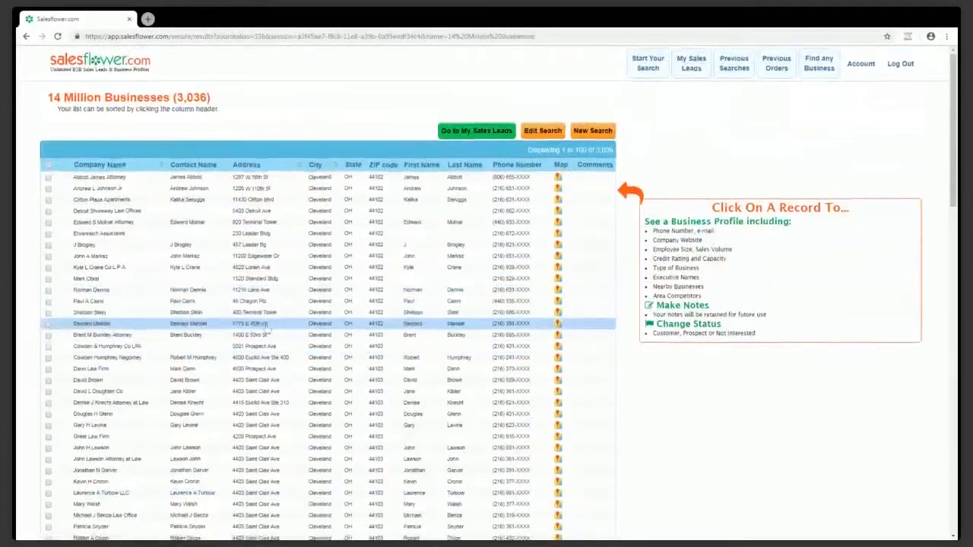
pyautogui.scroll(-3, 277, 304)
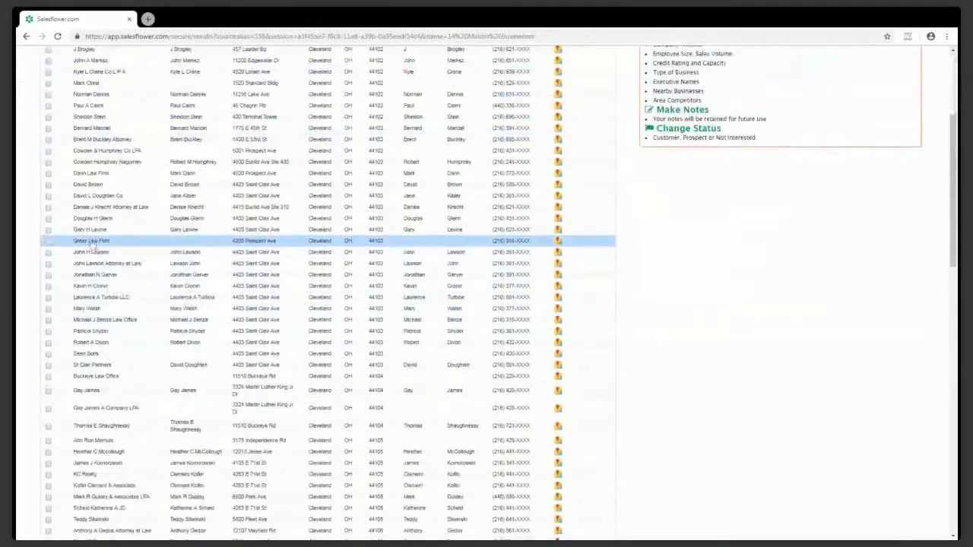
pyautogui.click(91, 232)
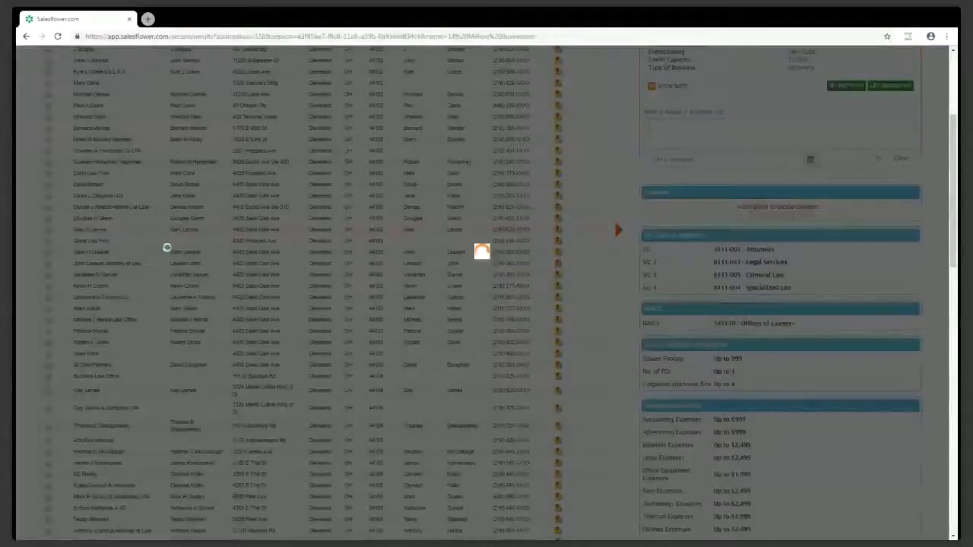
# Scroll through the attorney's profile to read credit details, SIC/NAICS codes and expenses
pyautogui.scroll(3, 806, 380)
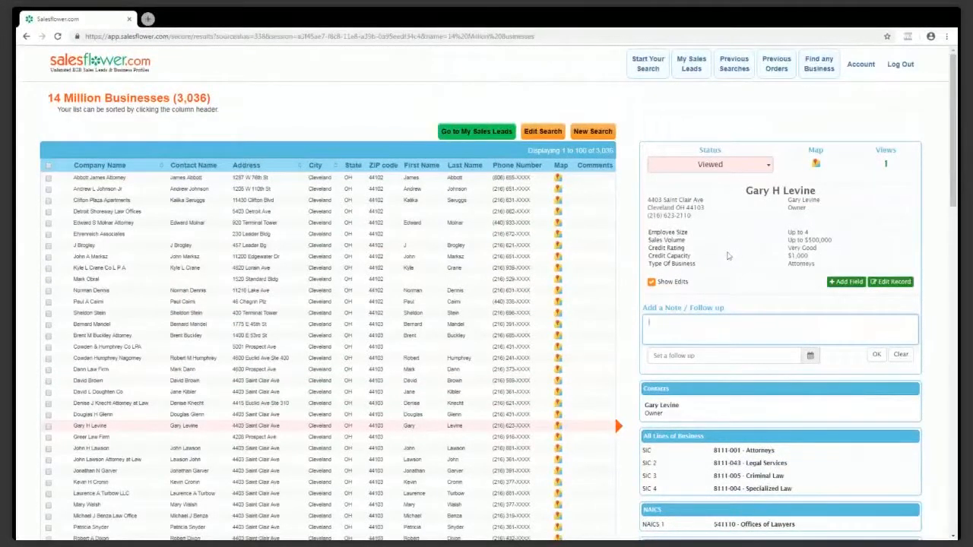
pyautogui.scroll(-1, 827, 243)
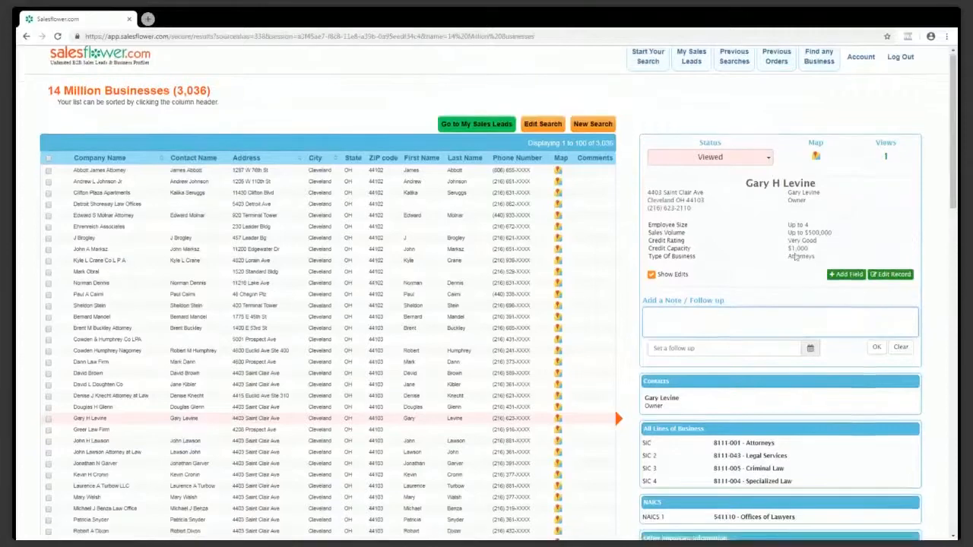
pyautogui.scroll(-4, 779, 256)
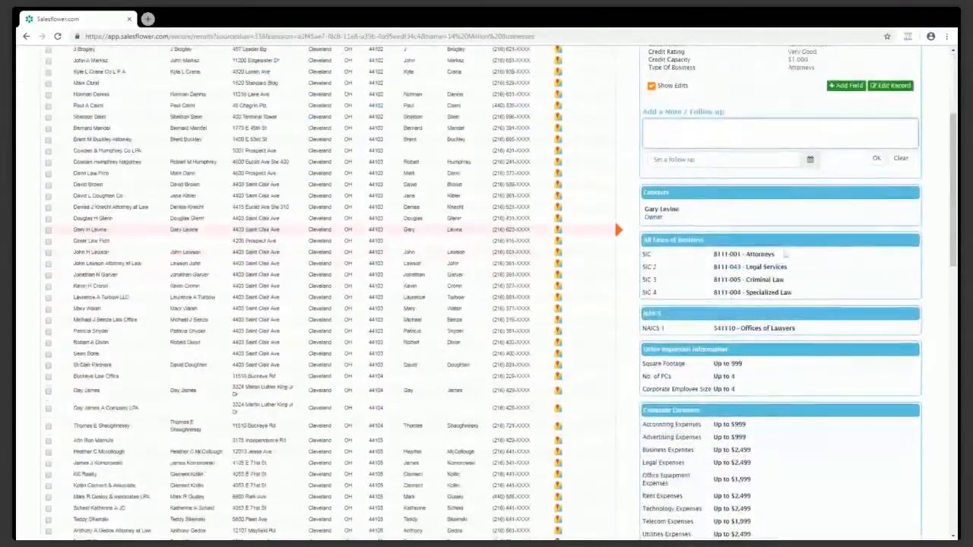
pyautogui.scroll(-1, 829, 253)
pyautogui.scroll(-1, 686, 288)
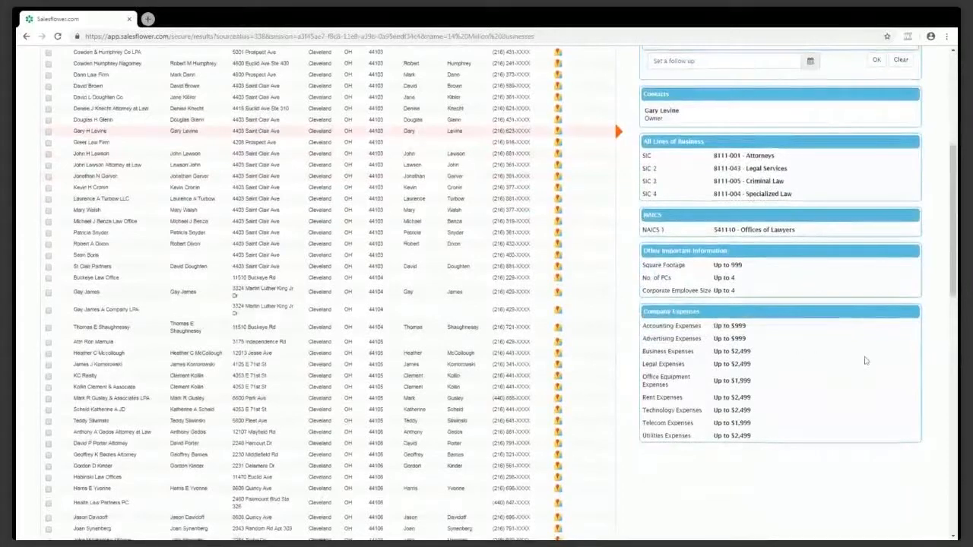
pyautogui.scroll(-3, 862, 357)
pyautogui.scroll(5, 859, 367)
pyautogui.scroll(3, 857, 369)
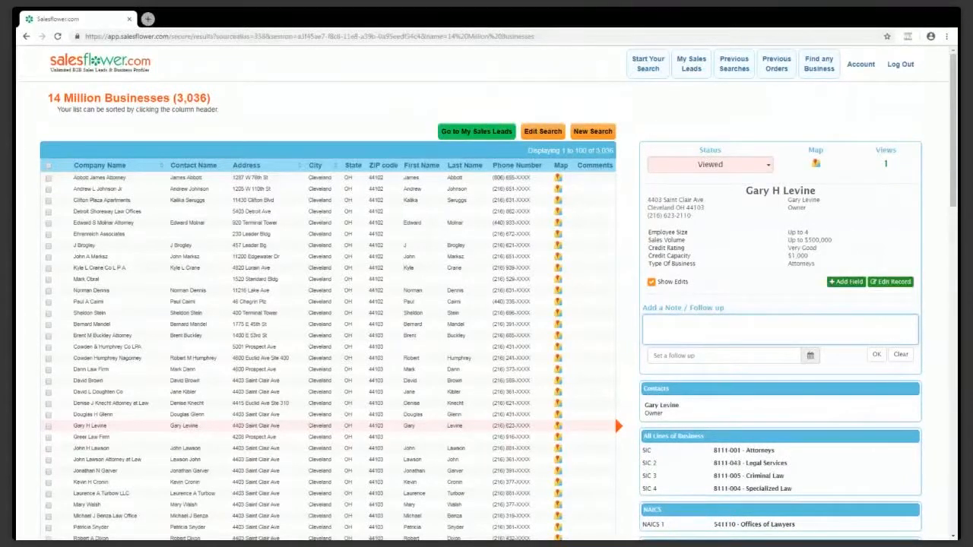
# Set the lead's follow-up date to December 12, 2018 at 2:05 PM
pyautogui.click(723, 355)
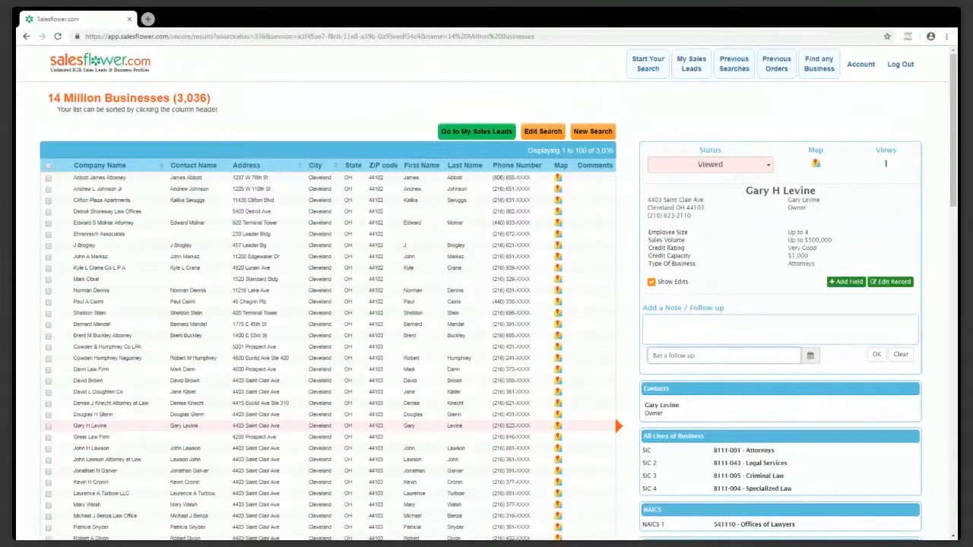
pyautogui.click(810, 355)
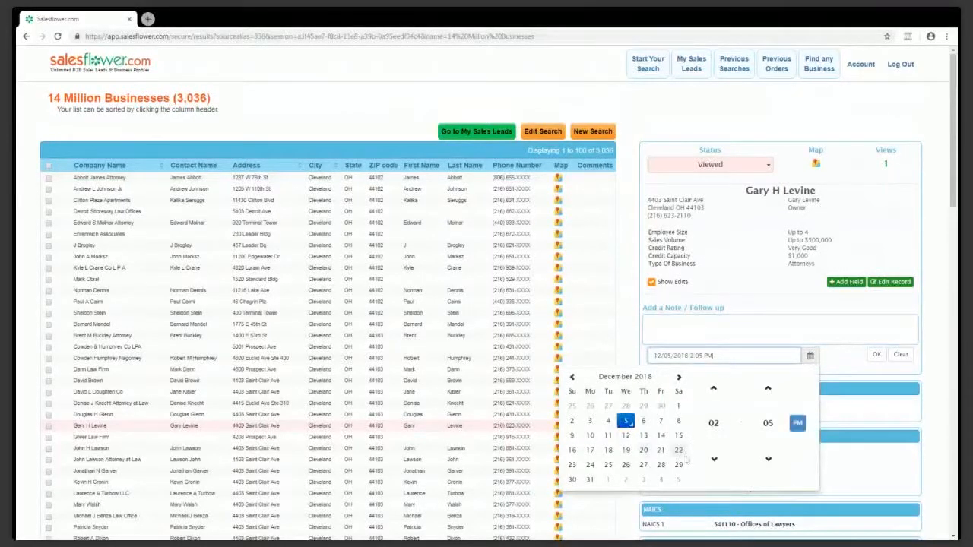
pyautogui.click(648, 322)
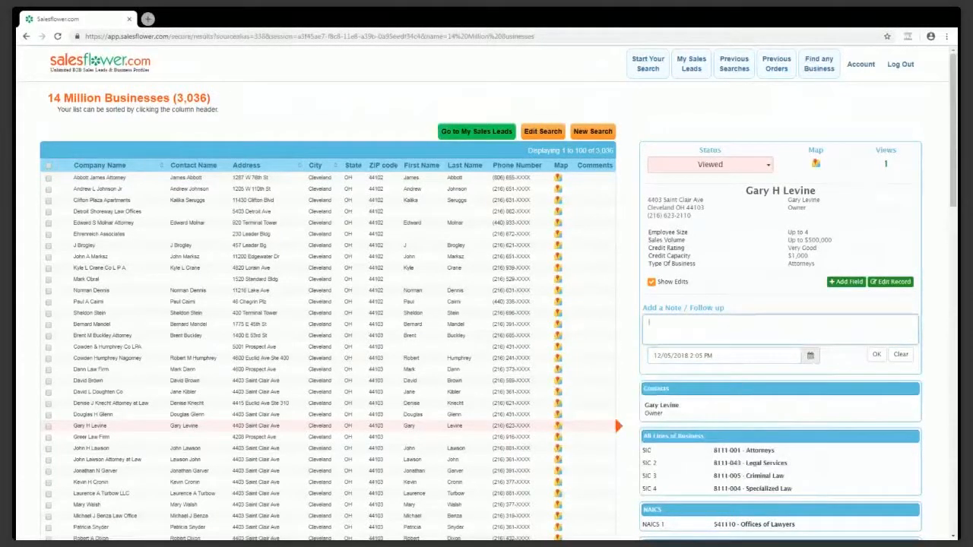
pyautogui.click(810, 357)
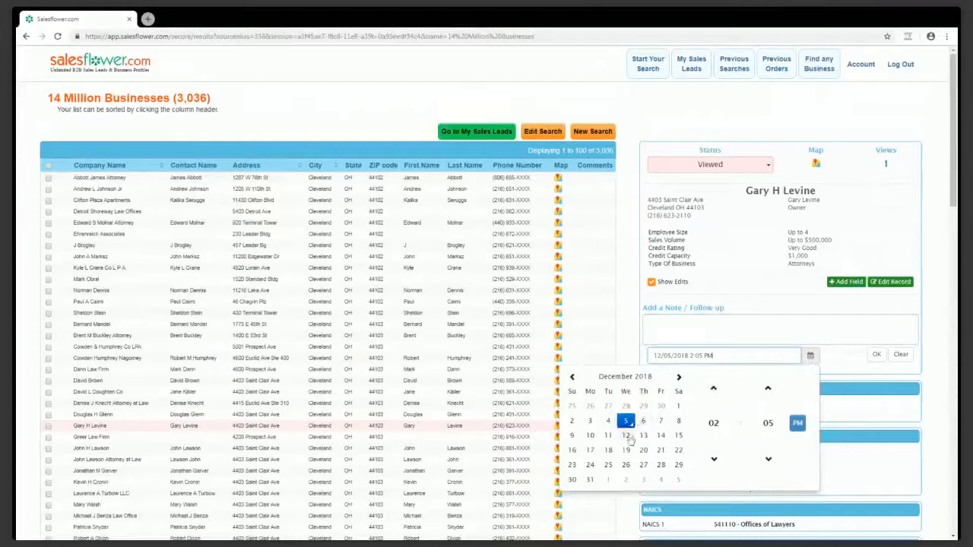
pyautogui.click(626, 435)
# Write and save the note 'follow up', then go to My Sales Leads
pyautogui.click(821, 332)
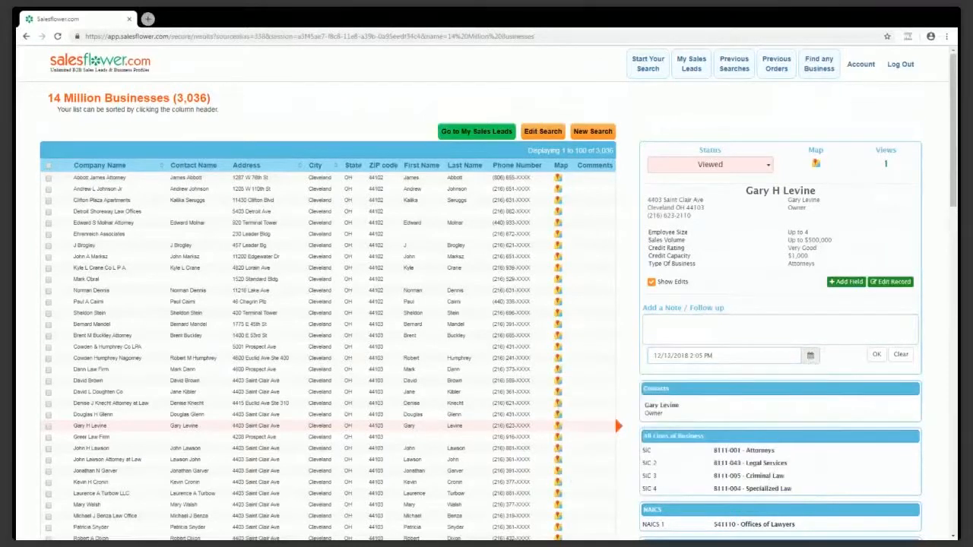
pyautogui.write('follow up')
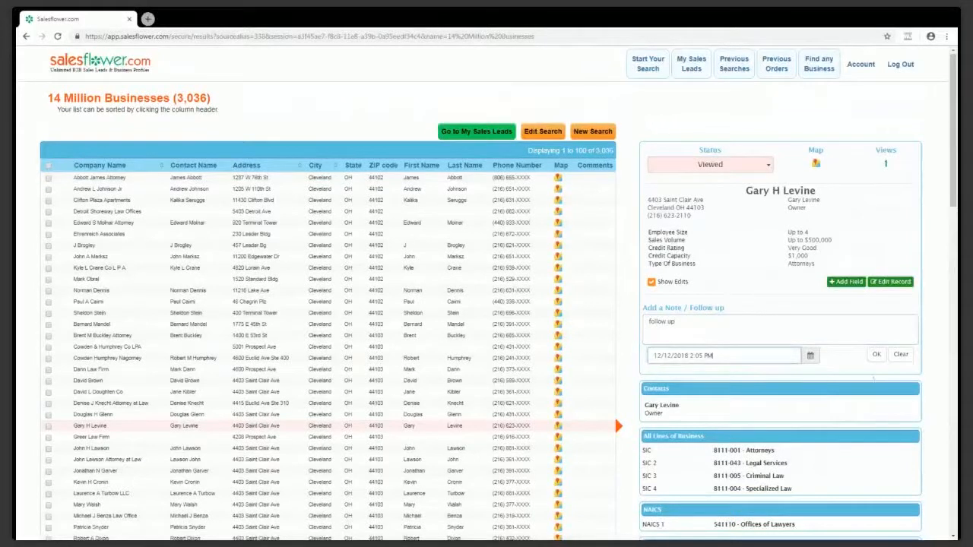
pyautogui.click(876, 354)
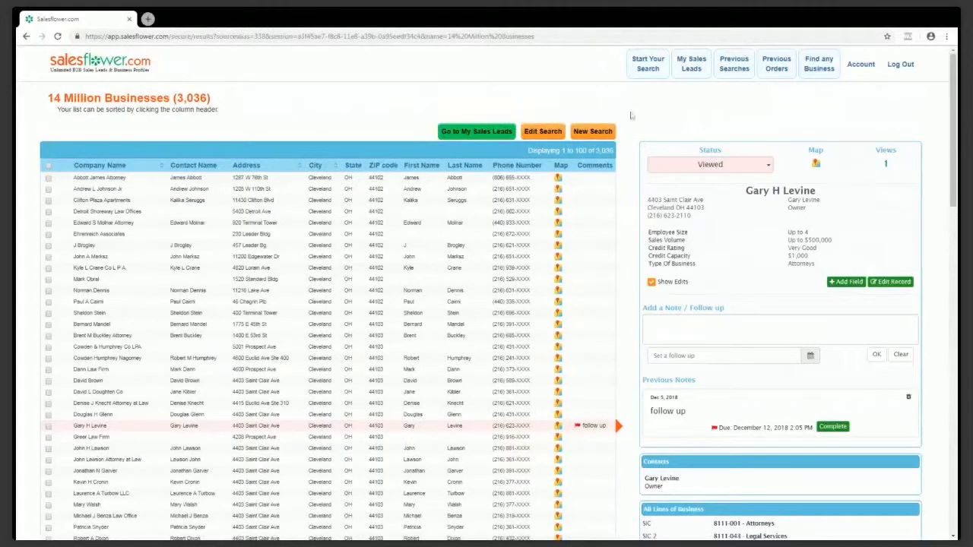
pyautogui.click(643, 75)
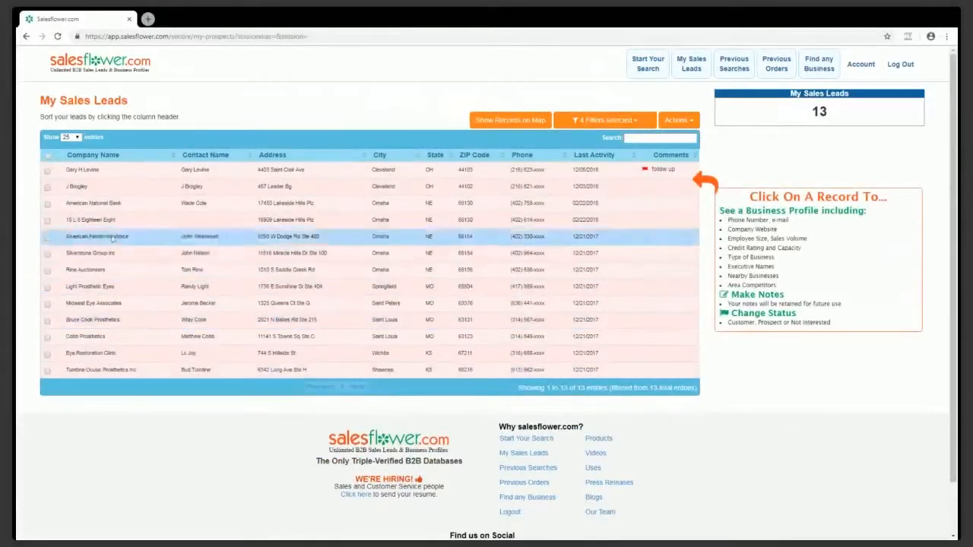
# Open the top lead's profile and check its follow-up note due December 12, 2018
pyautogui.click(74, 176)
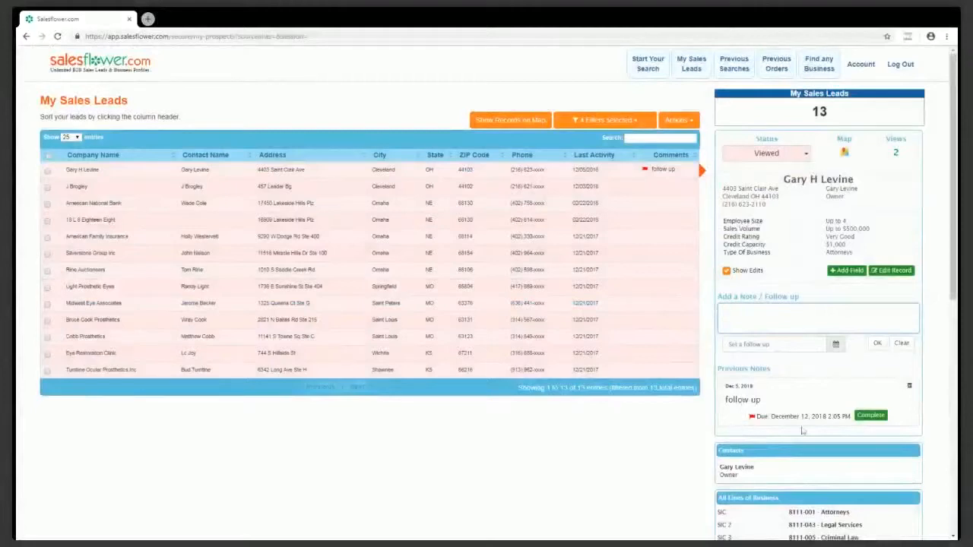
pyautogui.scroll(-5, 814, 421)
pyautogui.scroll(5, 818, 421)
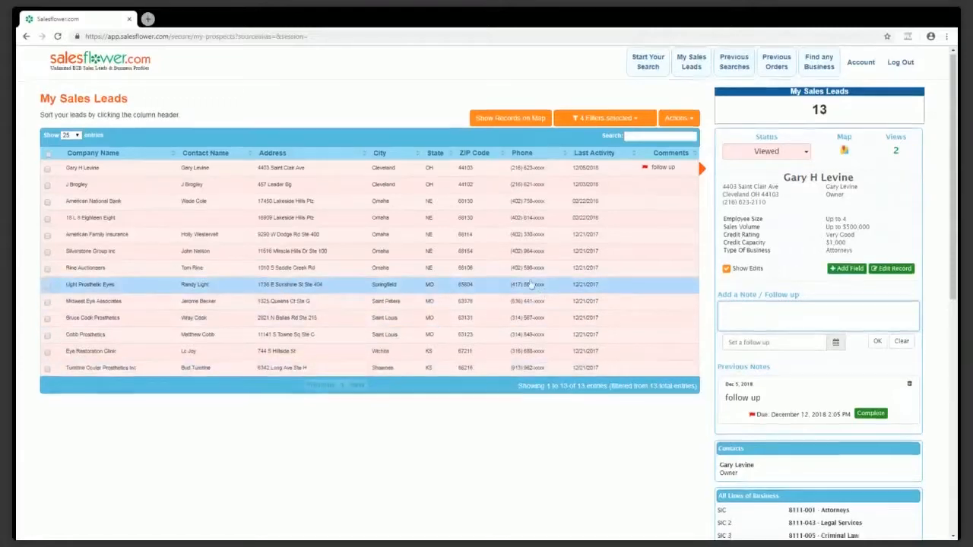
pyautogui.scroll(-3, 579, 402)
pyautogui.scroll(-5, 671, 432)
pyautogui.scroll(10, 671, 432)
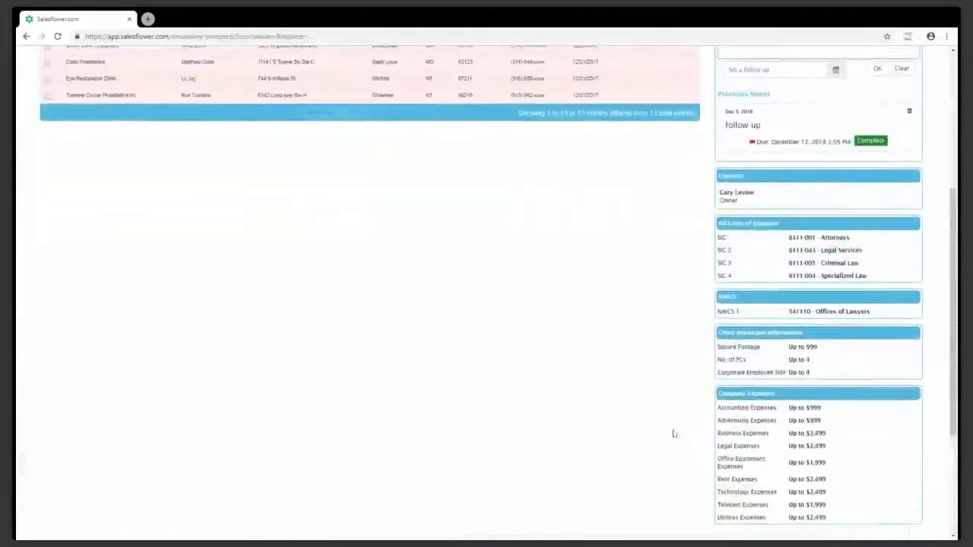